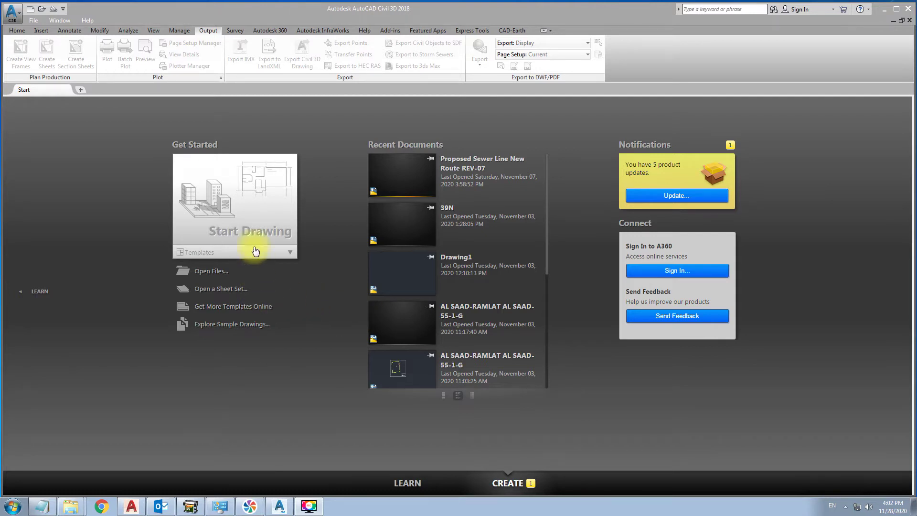
# Step: Start a blank drawing, then open 39N.dwg from the ZONE CHANGE folder
pyautogui.click(249, 233)
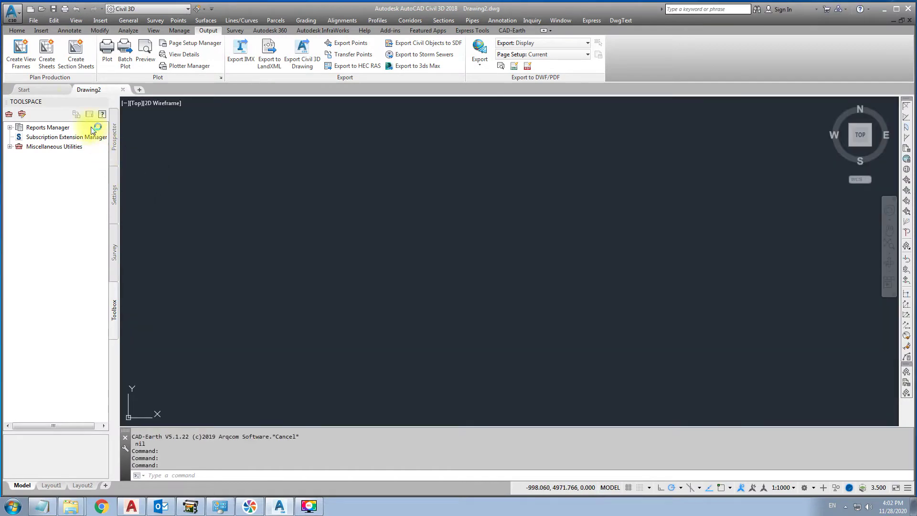
pyautogui.click(33, 20)
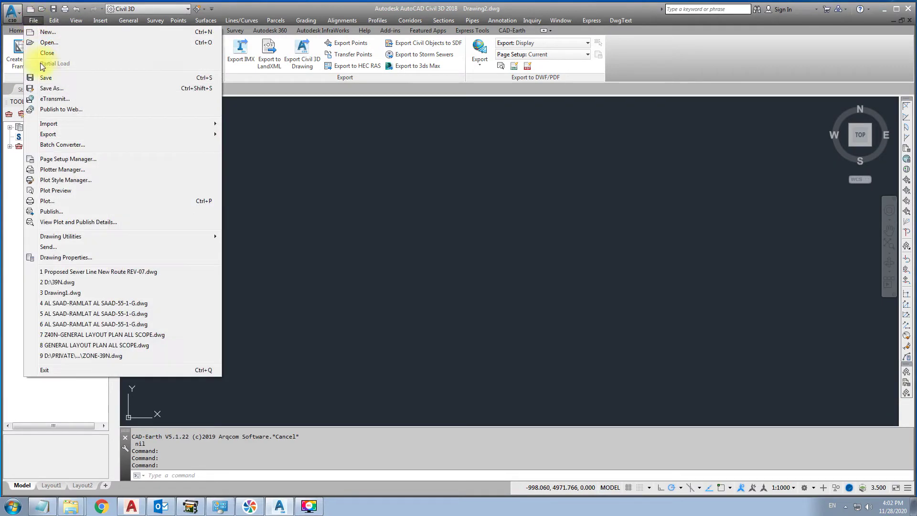
pyautogui.click(56, 43)
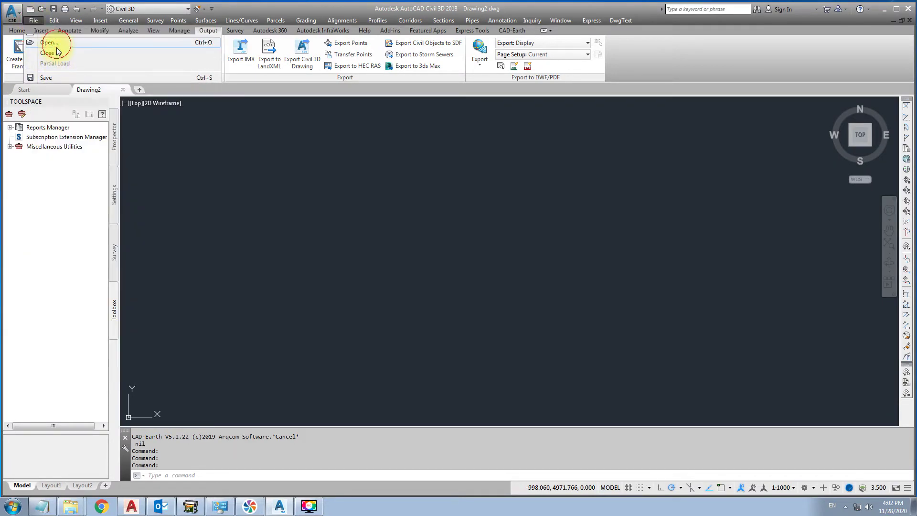
pyautogui.click(392, 174)
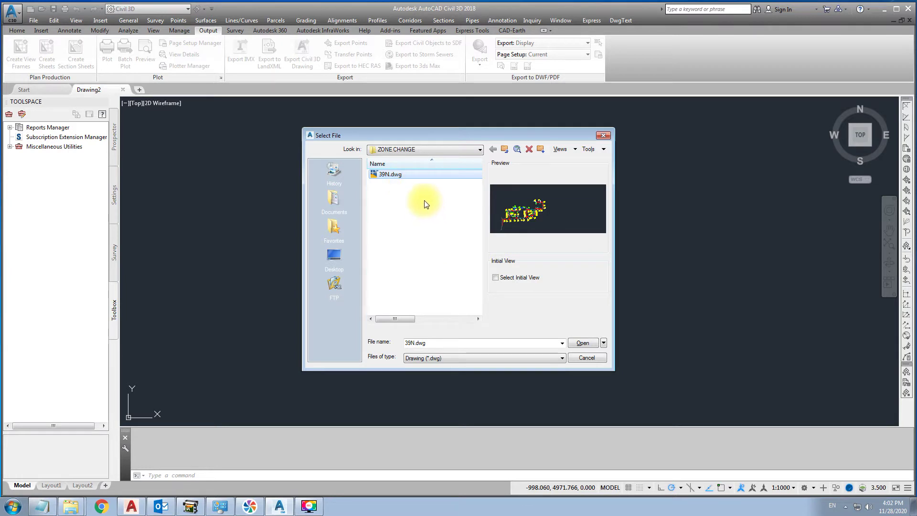
pyautogui.click(583, 343)
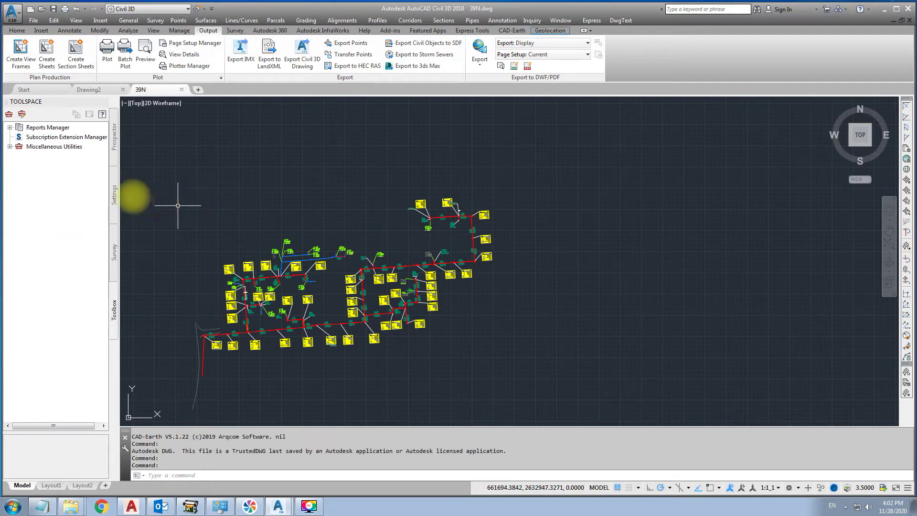
# Step: Open the 39N drawing settings from Toolspace and keep the drawing units as Meters
pyautogui.click(114, 195)
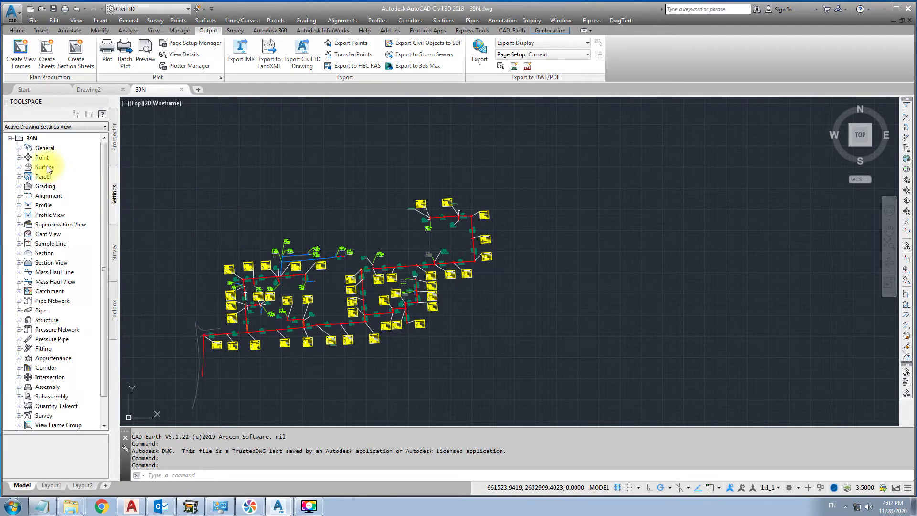
pyautogui.click(34, 139)
pyautogui.rightClick(38, 140)
pyautogui.click(72, 141)
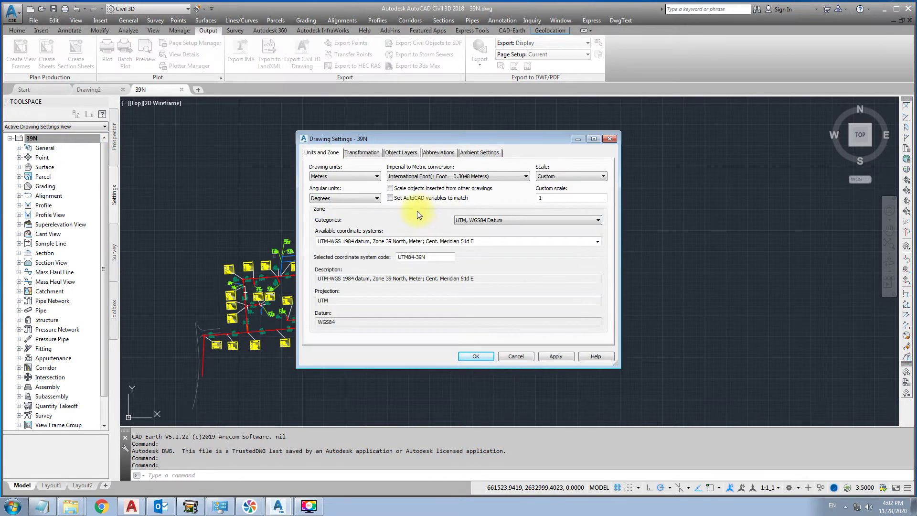
pyautogui.click(368, 176)
pyautogui.click(372, 177)
# Step: Choose the UTM, WGS84 Datum category and apply coordinate system code UTM84-39N
pyautogui.click(589, 219)
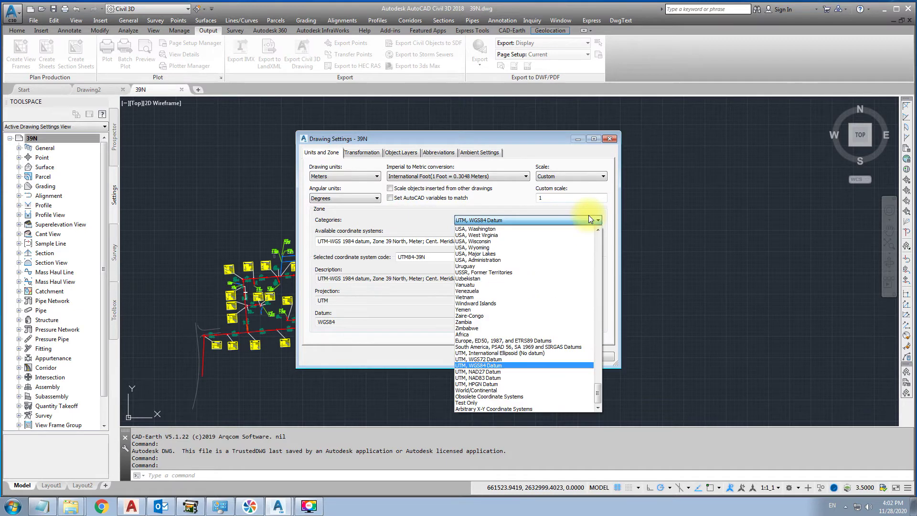
pyautogui.click(489, 366)
pyautogui.click(422, 257)
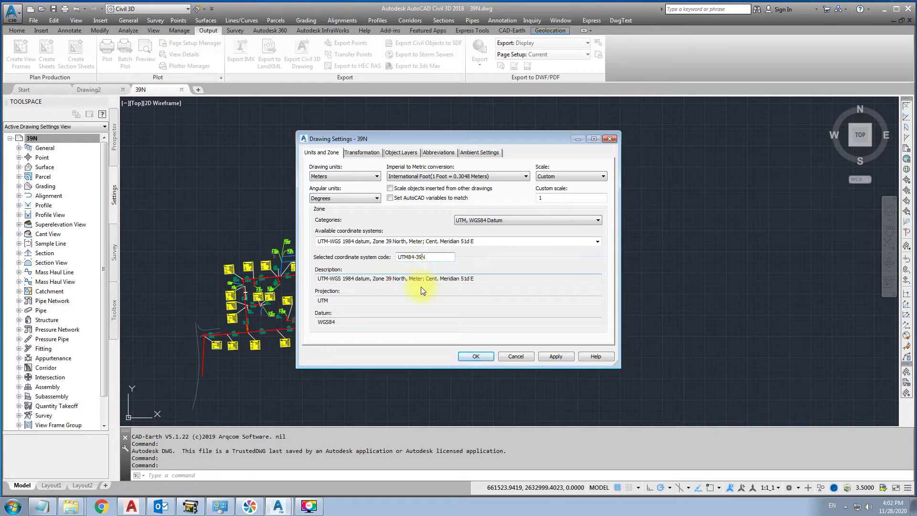
pyautogui.press('BackSpace')
pyautogui.press('BackSpace')
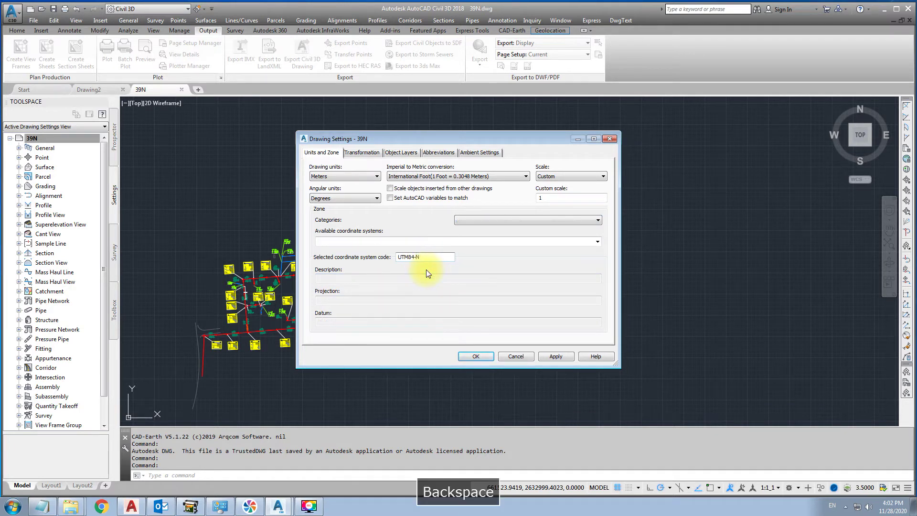
pyautogui.write('39')
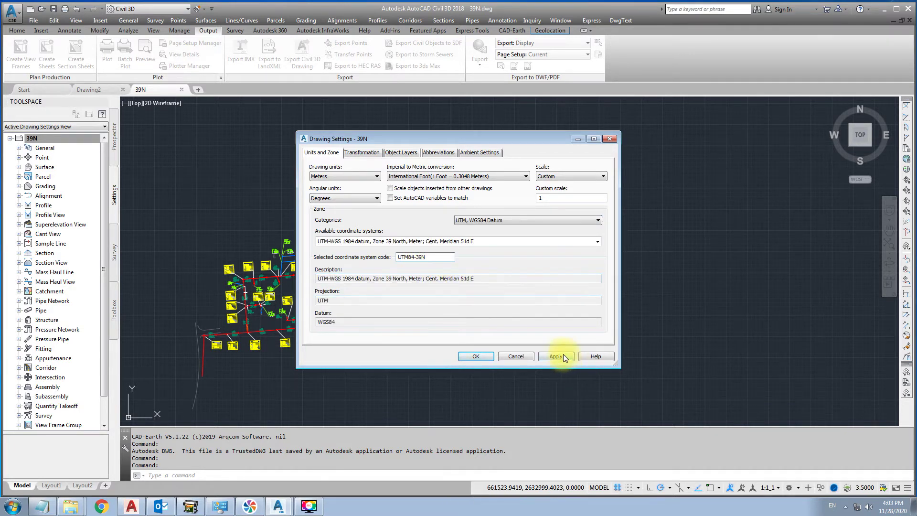
pyautogui.click(557, 356)
pyautogui.click(475, 356)
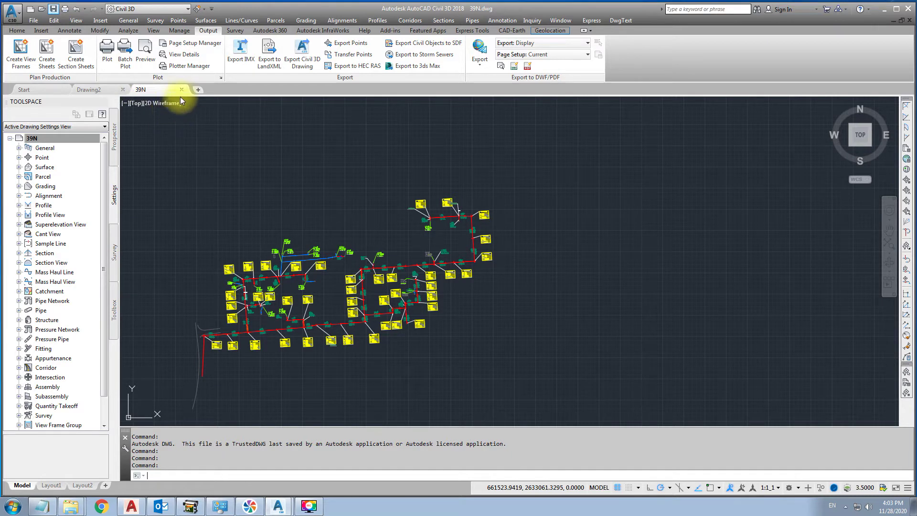
# Step: Save and close 39N.dwg, then start a new blank Drawing3
pyautogui.hotkey('ctrl', 's')
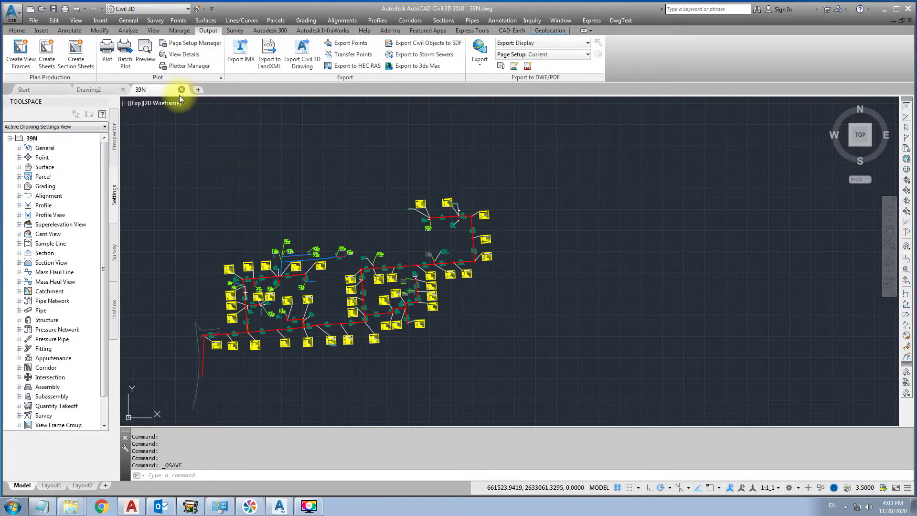
pyautogui.click(182, 90)
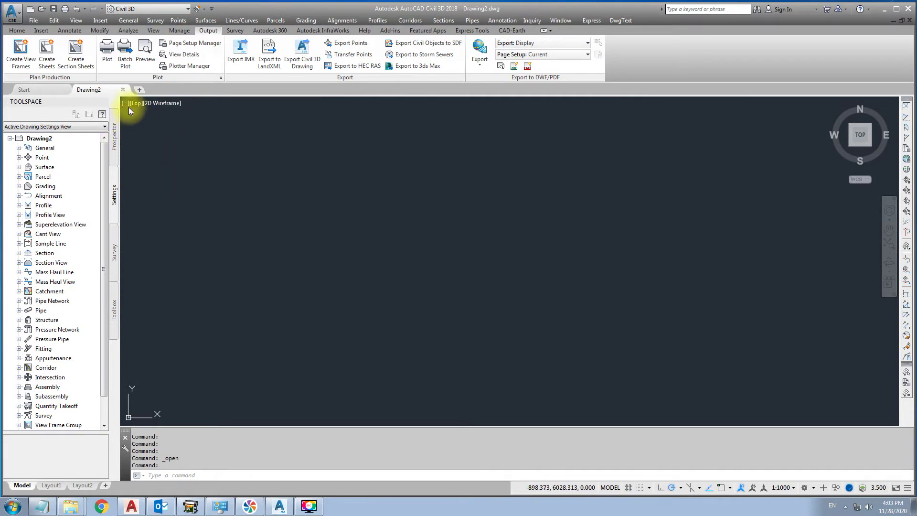
pyautogui.click(141, 90)
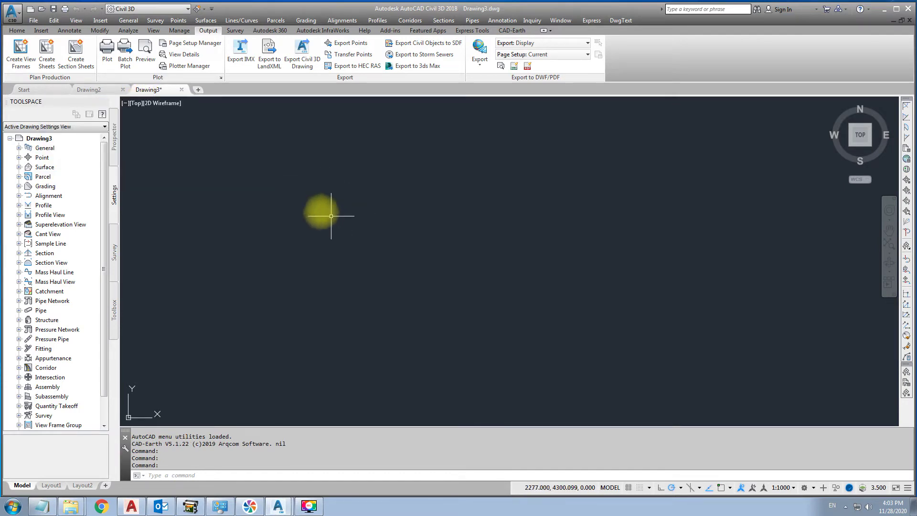
pyautogui.click(42, 139)
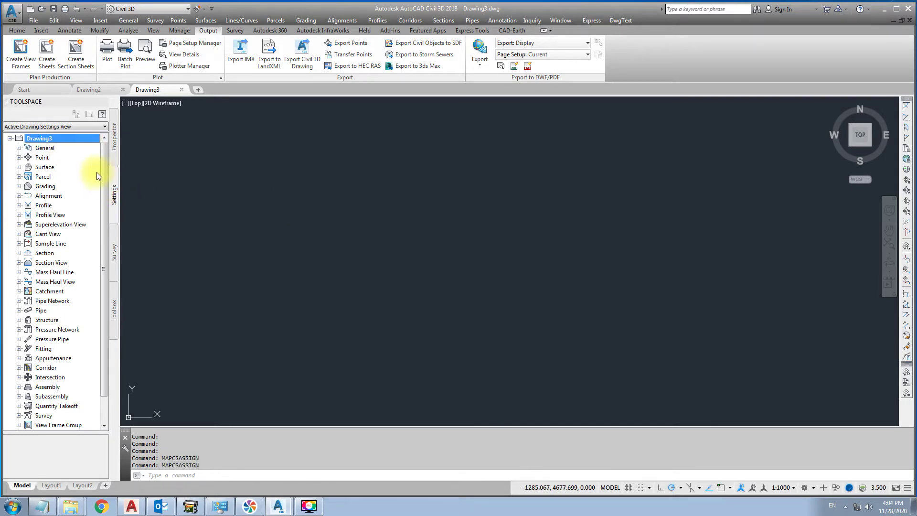
# Step: In Drawing3's settings, choose the UTM, WGS84 Datum category and apply code UTM84-40N
pyautogui.rightClick(56, 138)
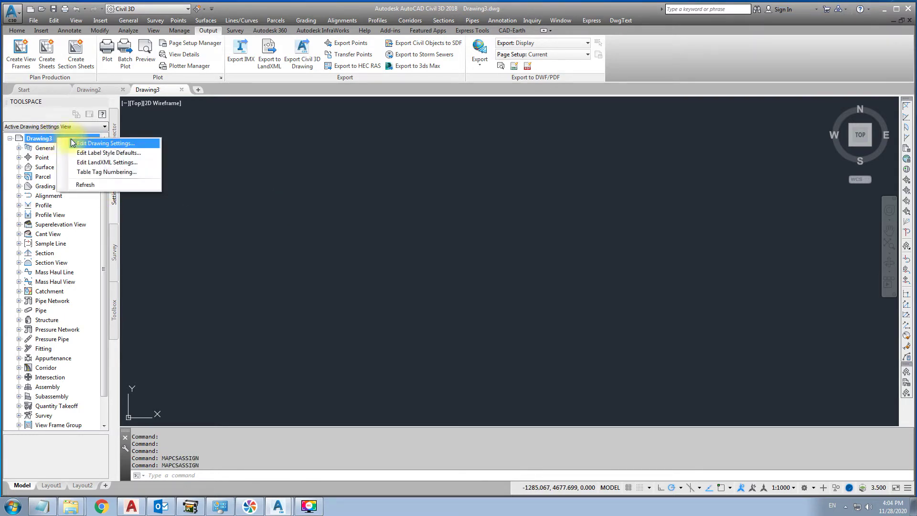
pyautogui.click(79, 143)
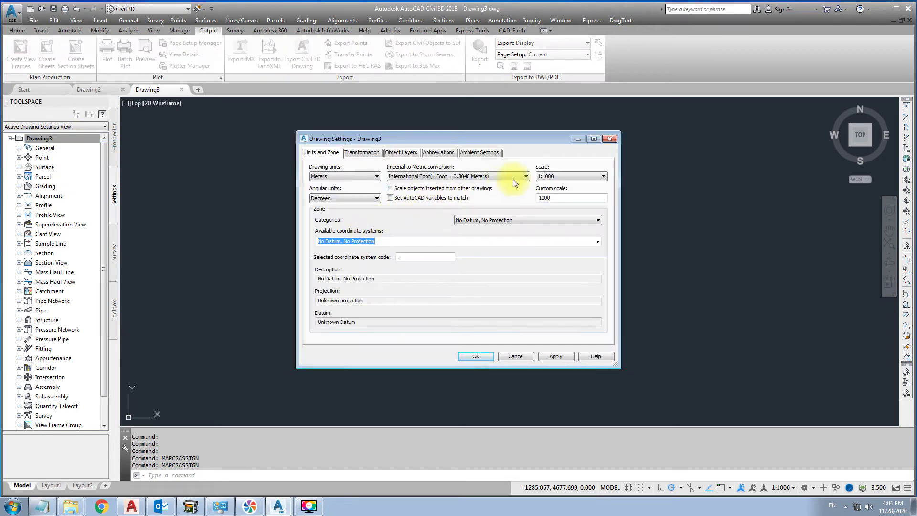
pyautogui.click(508, 220)
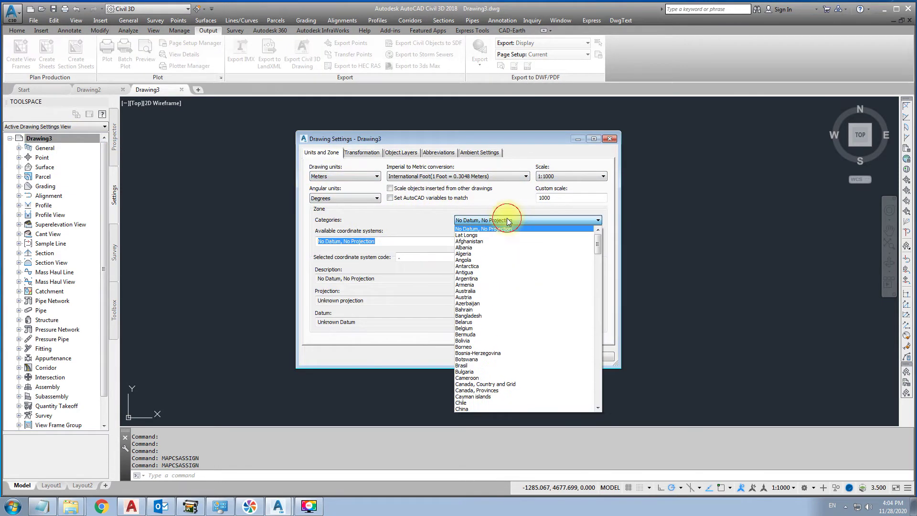
pyautogui.scroll(-1, 518, 338)
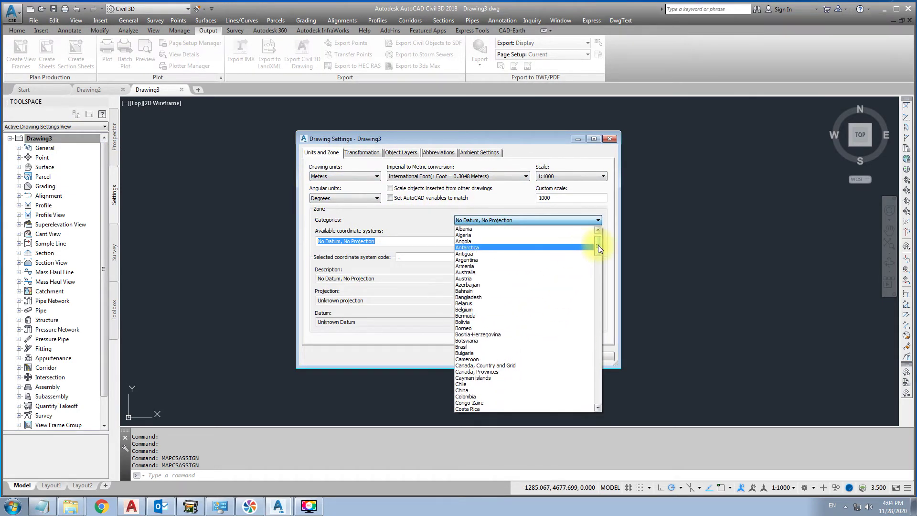
pyautogui.moveTo(598, 245); pyautogui.dragTo(596, 397)
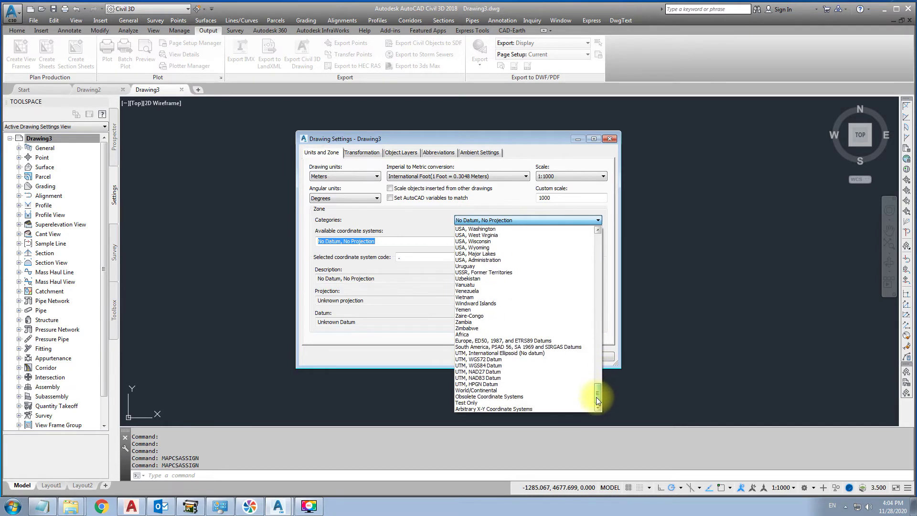
pyautogui.click(504, 365)
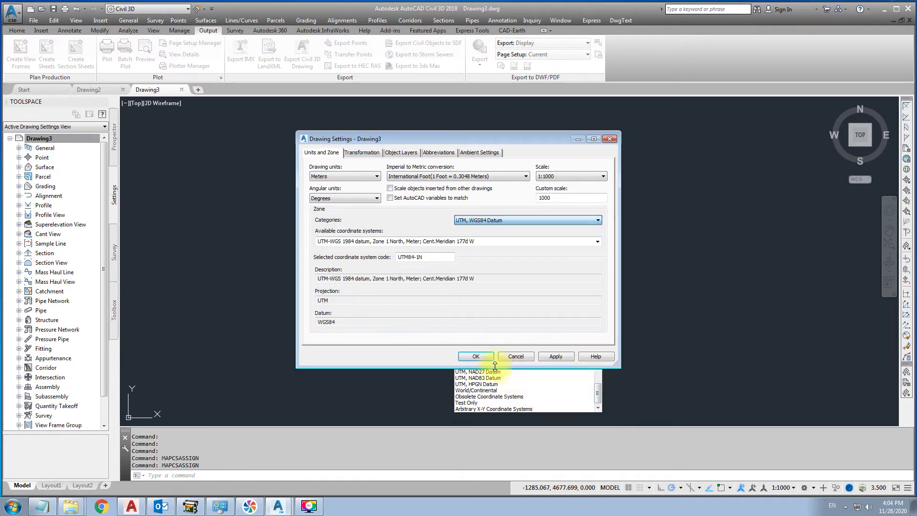
pyautogui.click(419, 258)
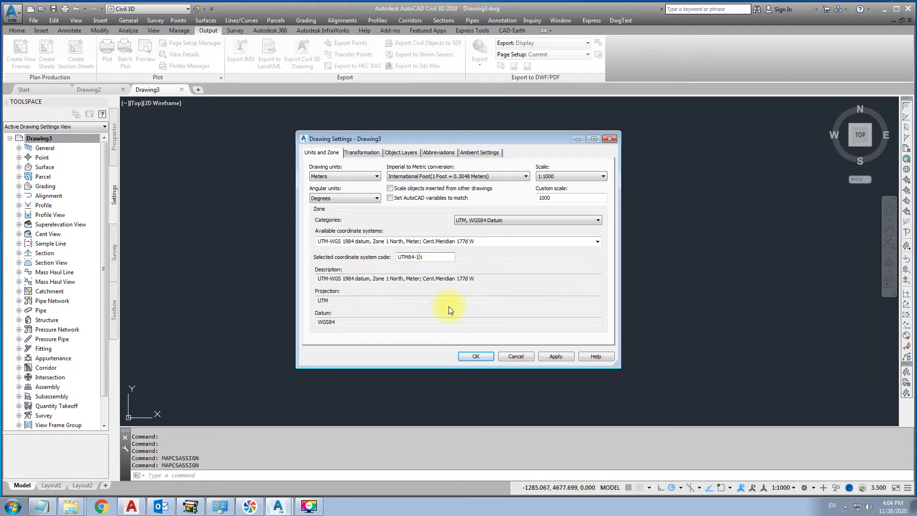
pyautogui.press('BackSpace')
pyautogui.write('40')
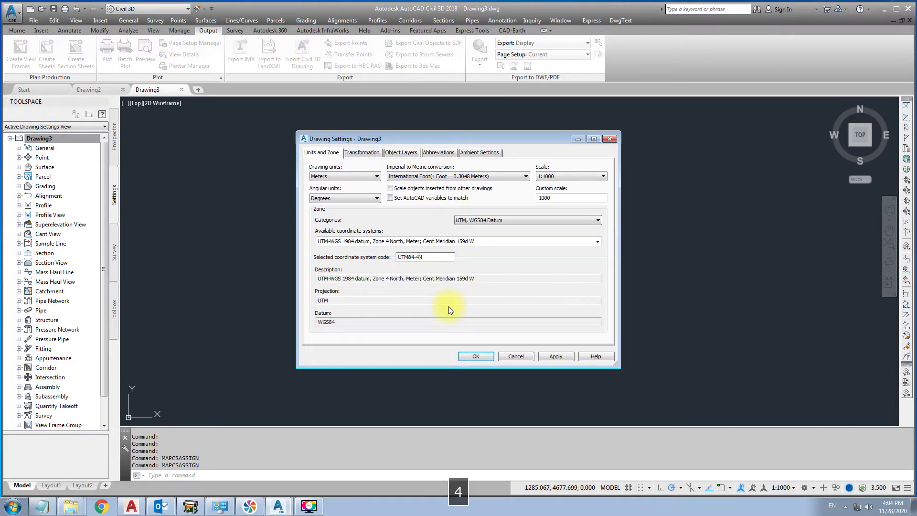
pyautogui.click(565, 359)
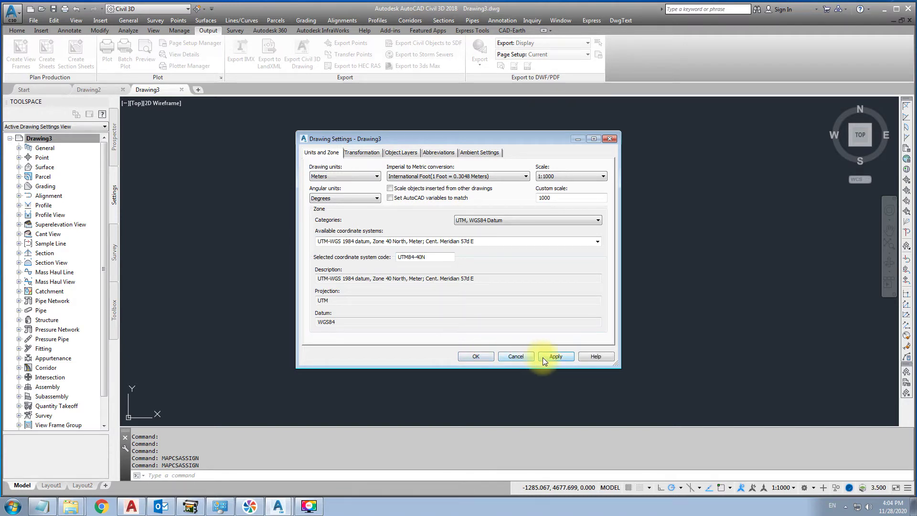
pyautogui.click(476, 353)
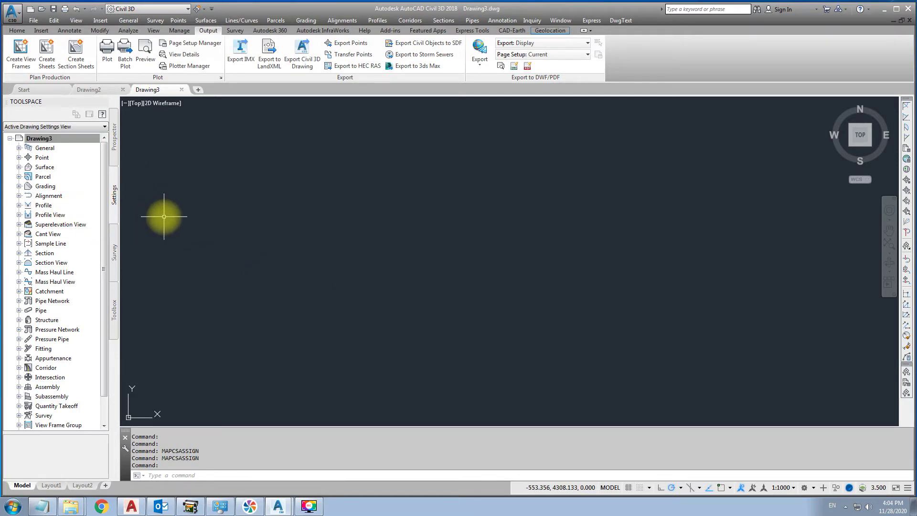
# Step: Verify with MAPCSASSIGN that UTM84-40N is Drawing3's currently assigned coordinate system
pyautogui.write('ma')
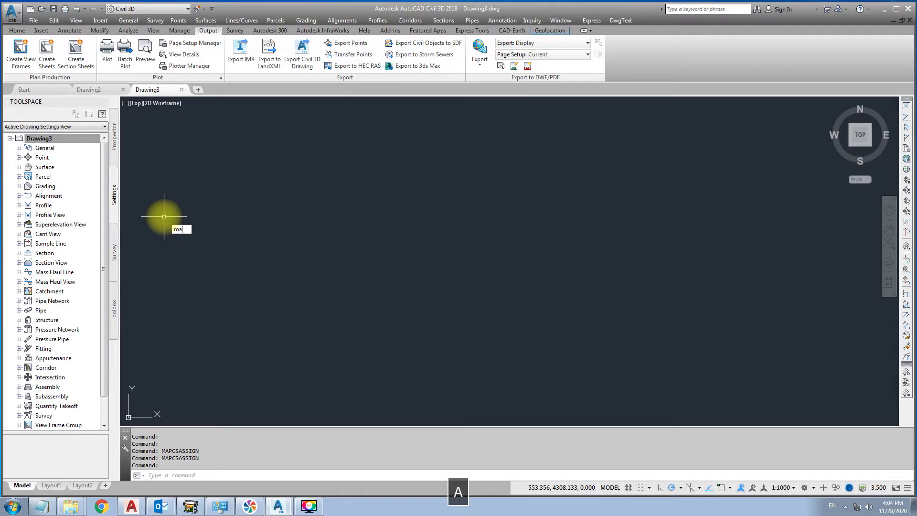
pyautogui.write('p')
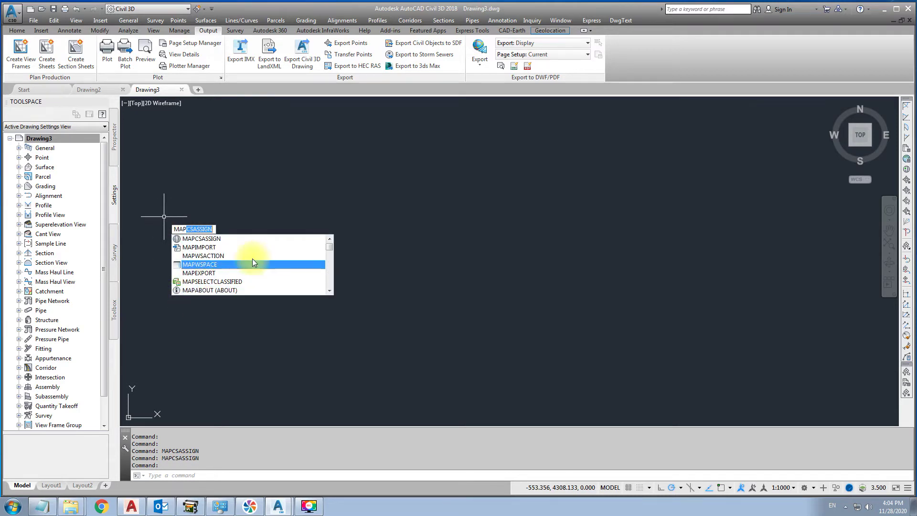
pyautogui.click(225, 240)
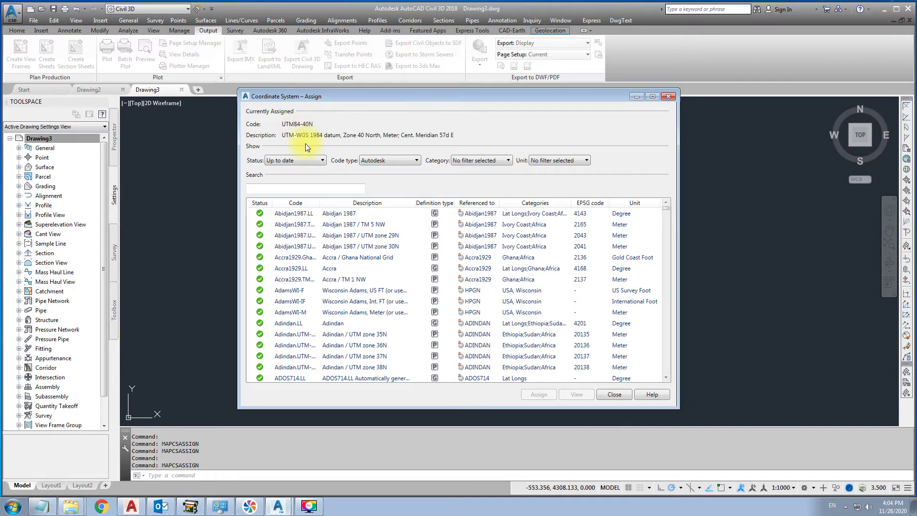
pyautogui.click(615, 395)
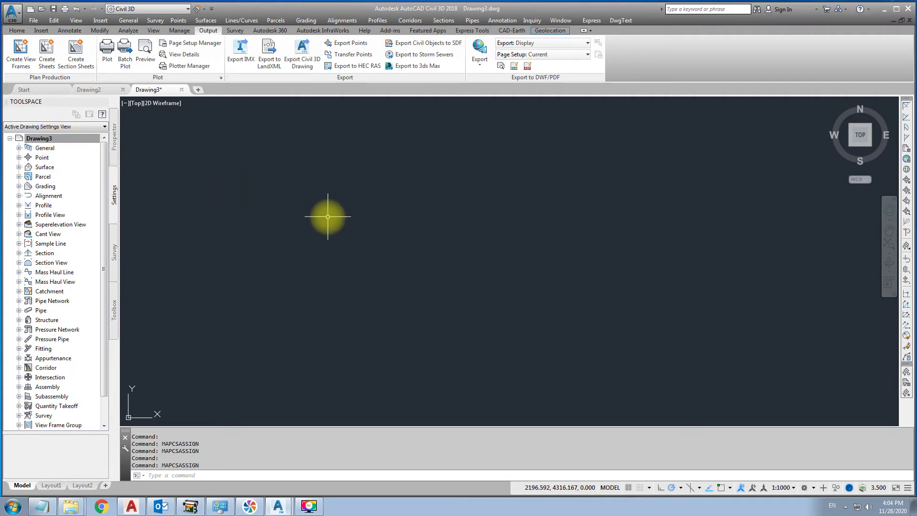
pyautogui.write('MAPCSASSIGN')
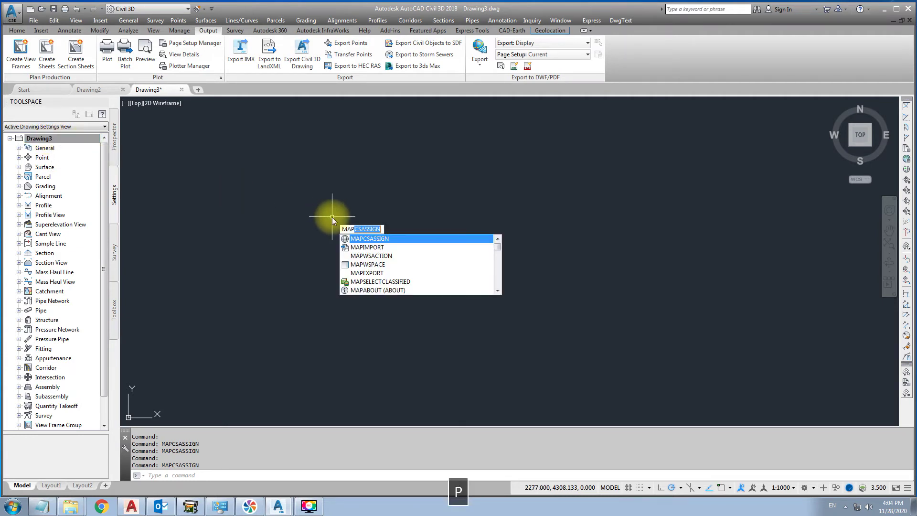
# Step: Turn on the map task pane and display the Map Explorer tree with its Drawings node
pyautogui.click(382, 264)
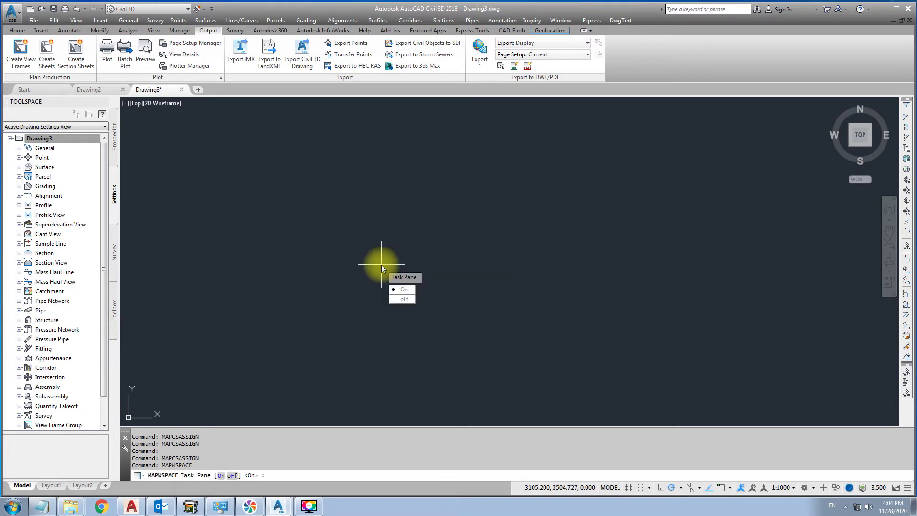
pyautogui.click(401, 290)
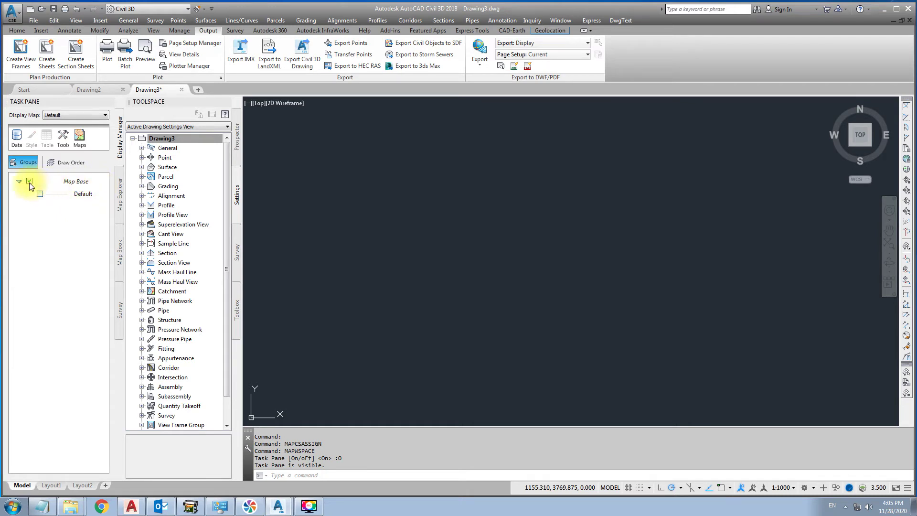
pyautogui.click(72, 181)
pyautogui.click(117, 181)
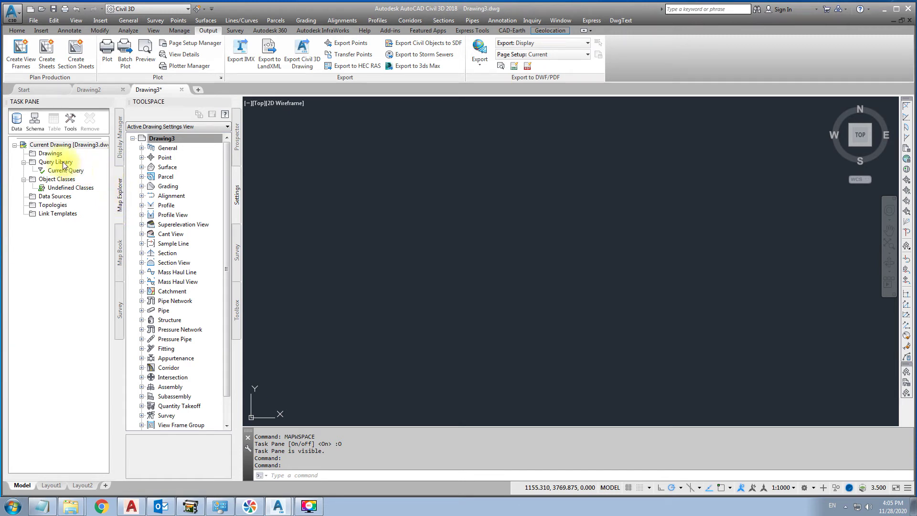
pyautogui.click(51, 154)
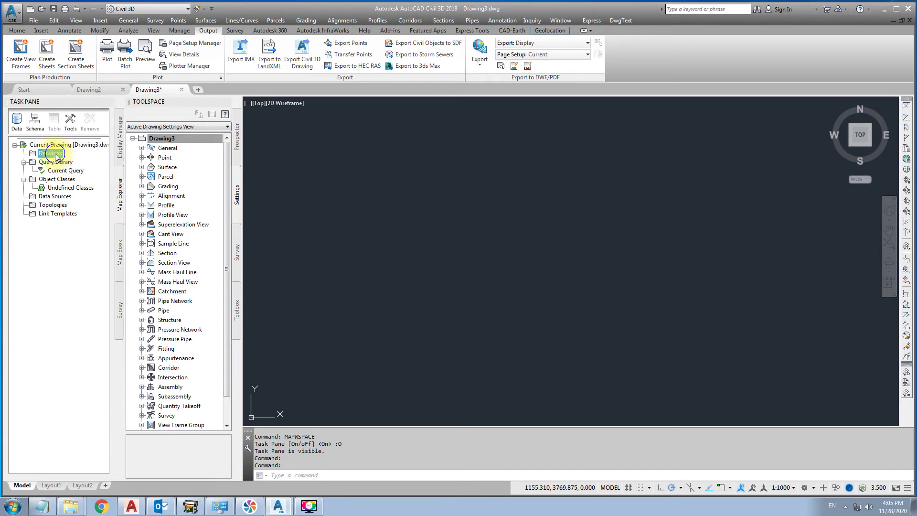
pyautogui.rightClick(56, 157)
pyautogui.click(71, 163)
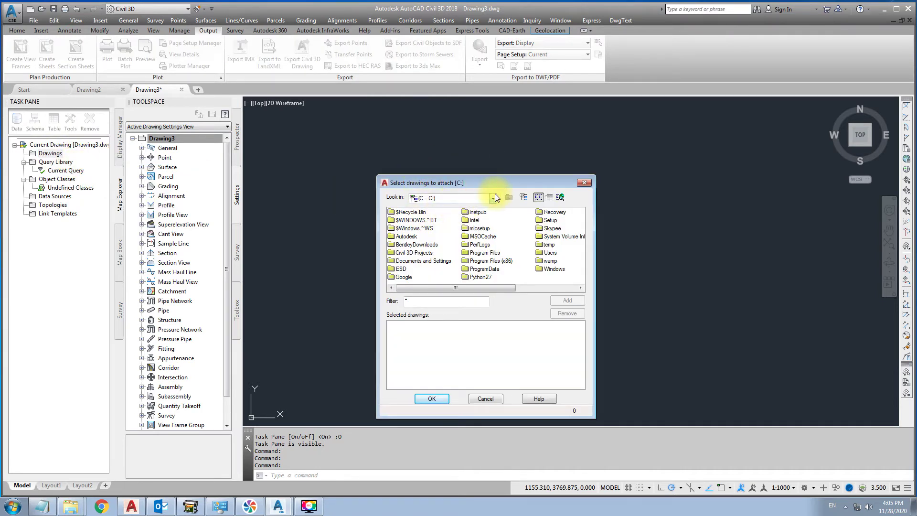
# Step: Add 39N.dwg from the ZONE CHANGE folder to the attach list and confirm the attachment
pyautogui.click(493, 197)
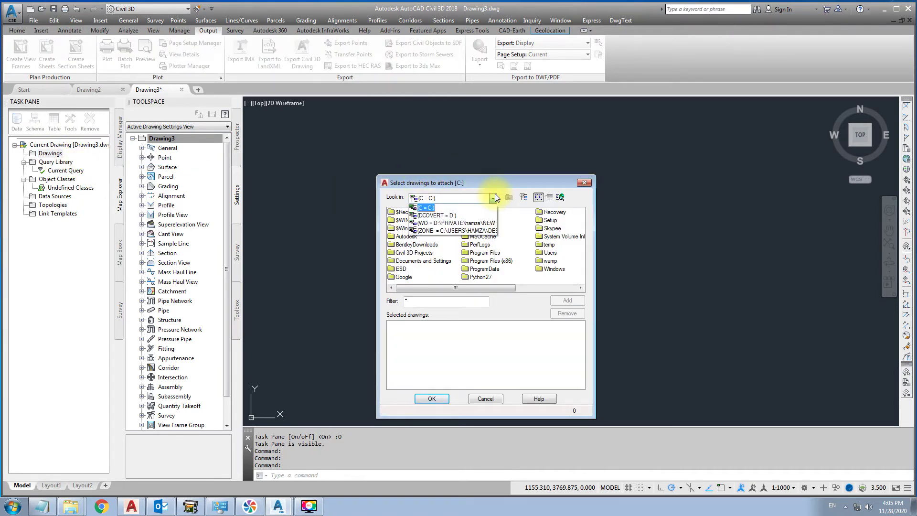
pyautogui.click(467, 231)
pyautogui.click(396, 212)
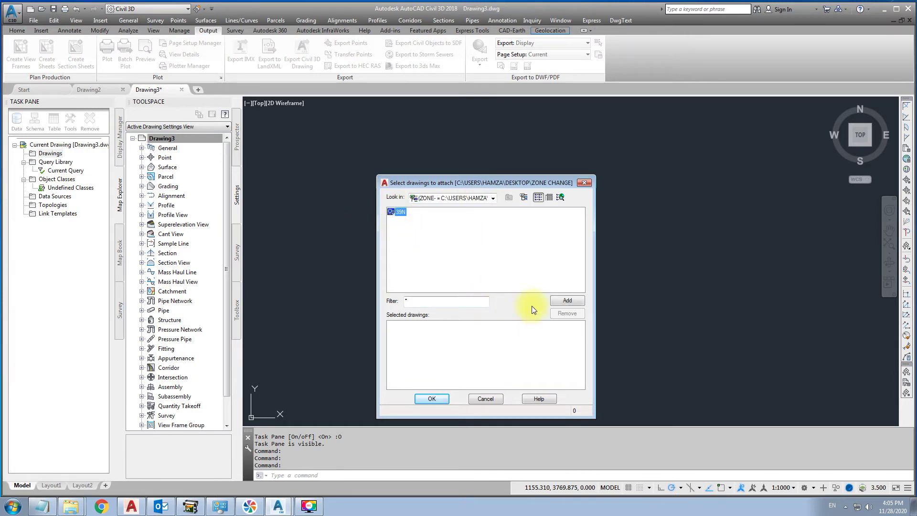
pyautogui.click(567, 301)
pyautogui.click(400, 324)
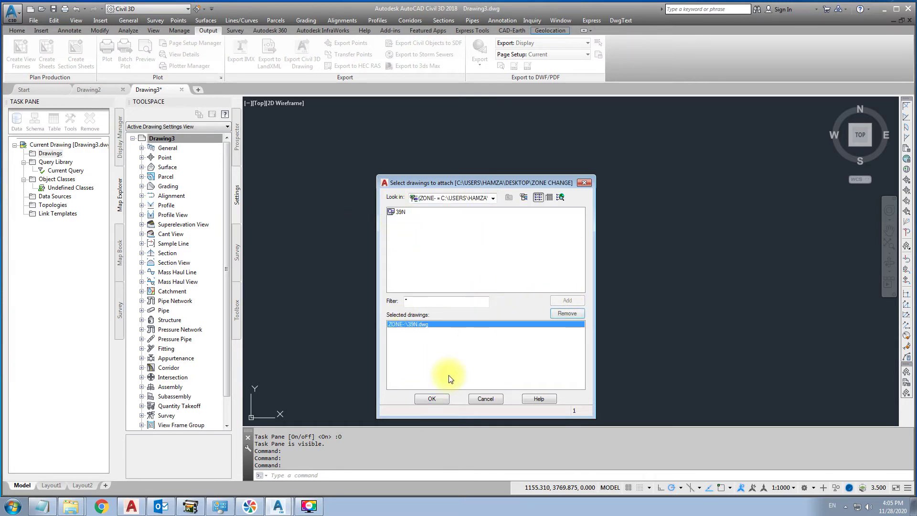
pyautogui.click(431, 399)
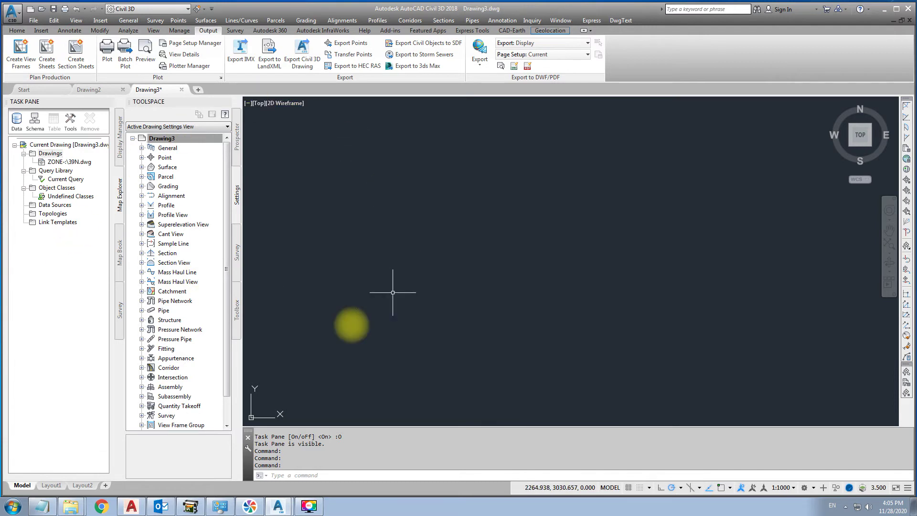
# Step: Save Drawing3 under the file name zone40n.dwg
pyautogui.click(53, 9)
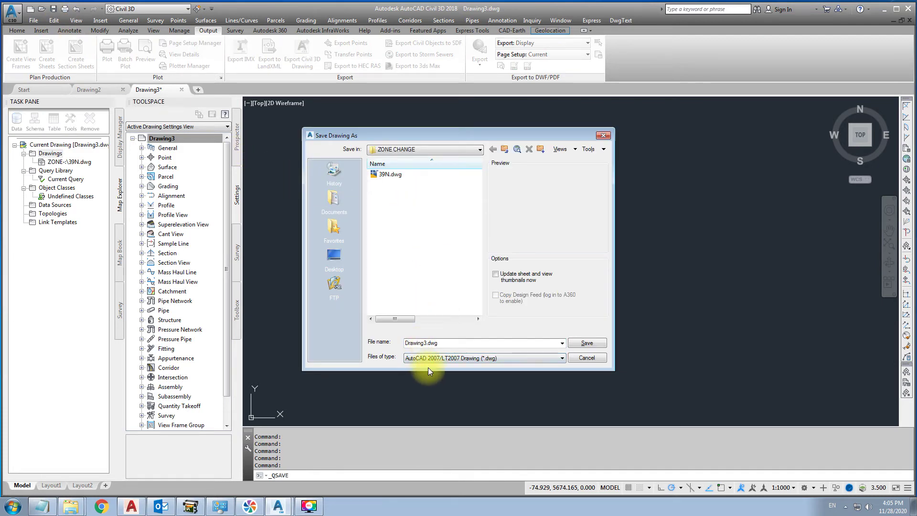
pyautogui.press('BackSpace')
pyautogui.press('BackSpace')
pyautogui.press('BackSpace')
pyautogui.press('BackSpace')
pyautogui.press('BackSpace')
pyautogui.press('BackSpace')
pyautogui.press('BackSpace')
pyautogui.press('BackSpace')
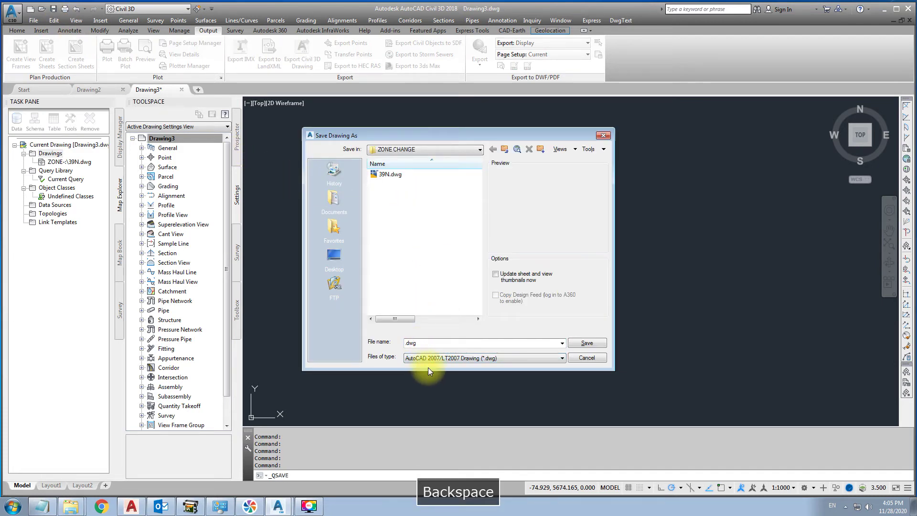
pyautogui.write('zone40n')
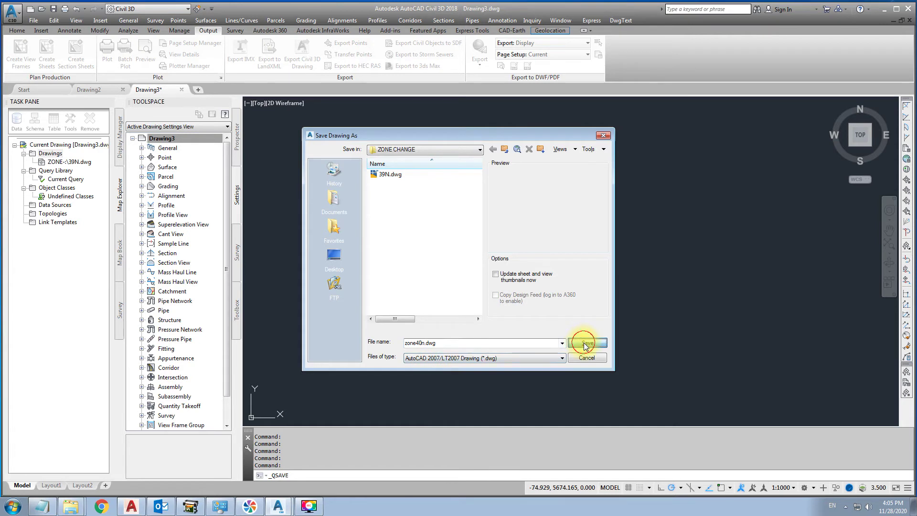
pyautogui.click(586, 344)
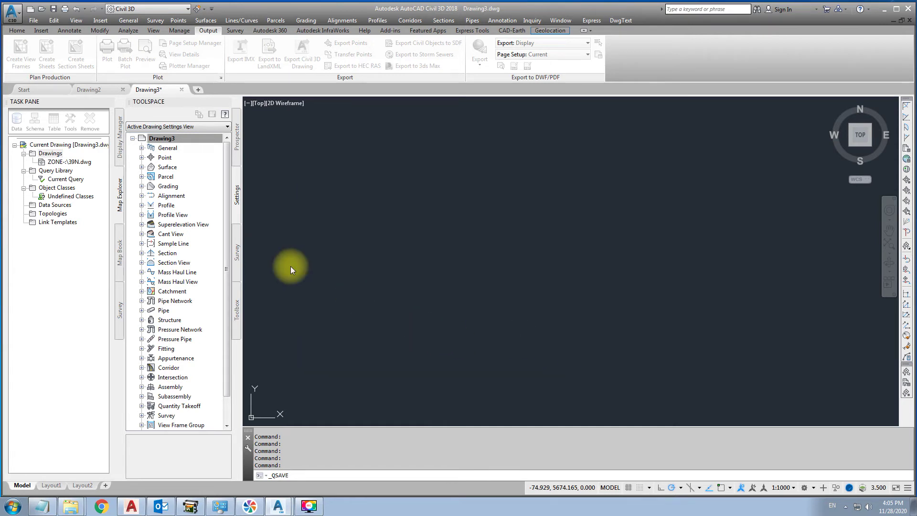
pyautogui.click(59, 172)
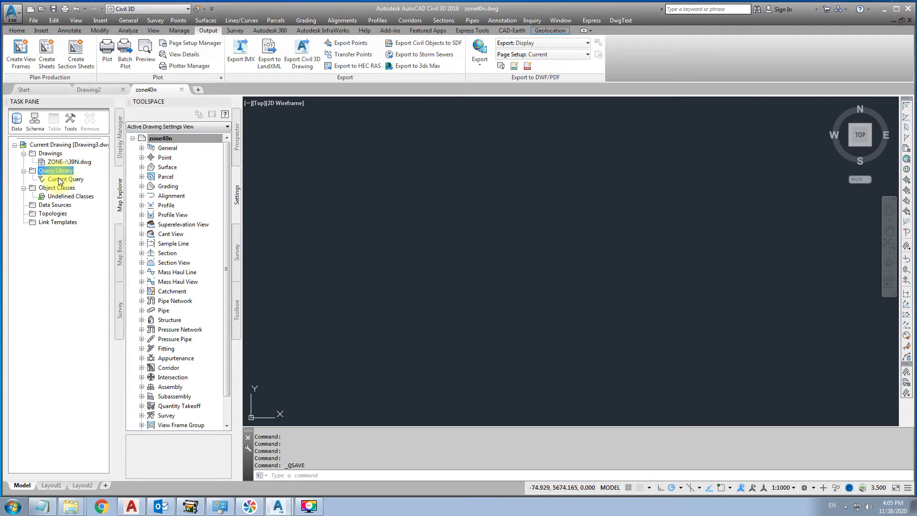
# Step: Run a Draw-mode query with an All location condition, bringing in 1539 objects
pyautogui.click(62, 179)
pyautogui.rightClick(61, 178)
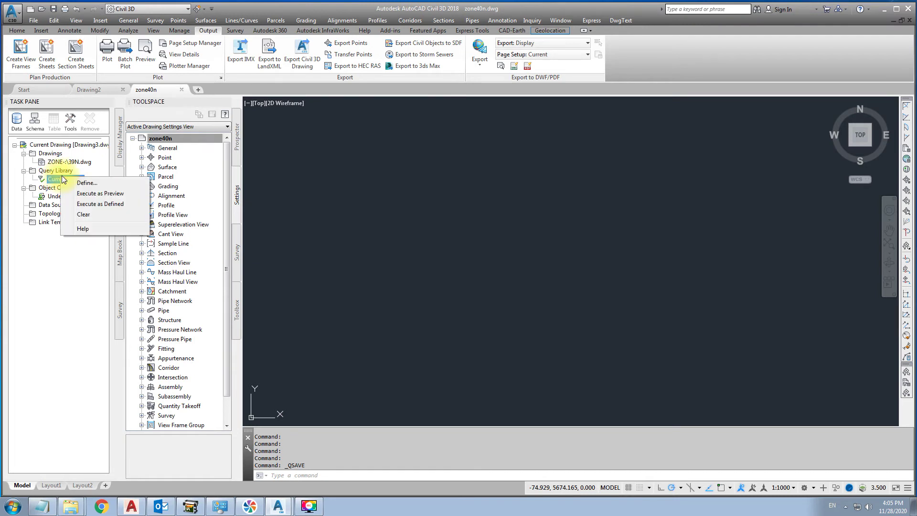
pyautogui.click(82, 184)
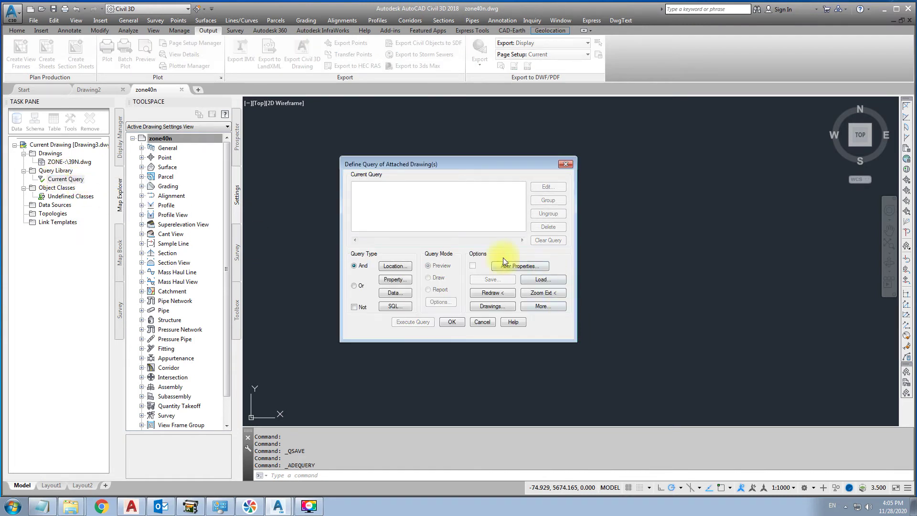
pyautogui.click(402, 266)
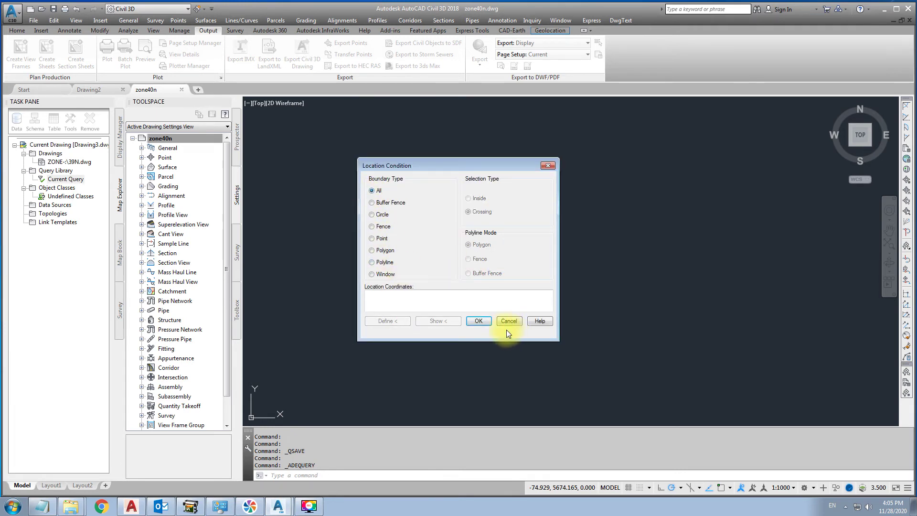
pyautogui.click(479, 321)
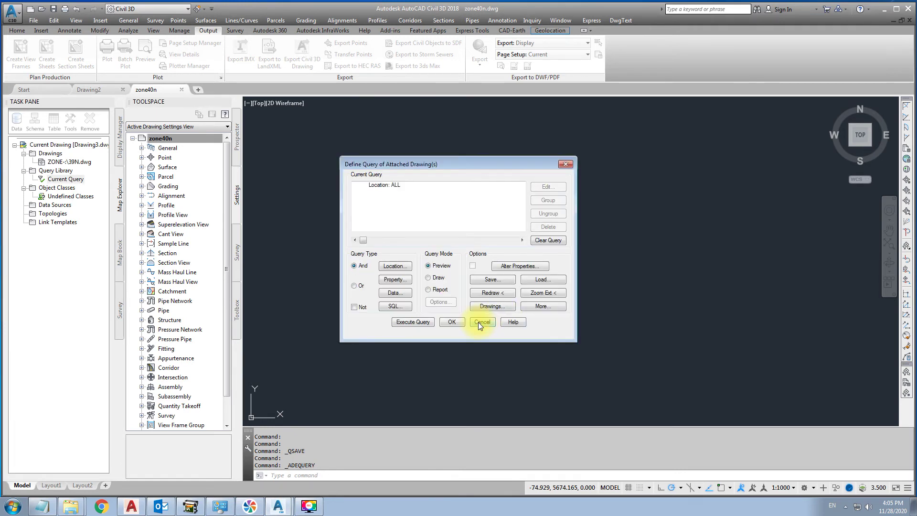
pyautogui.click(431, 278)
pyautogui.click(413, 322)
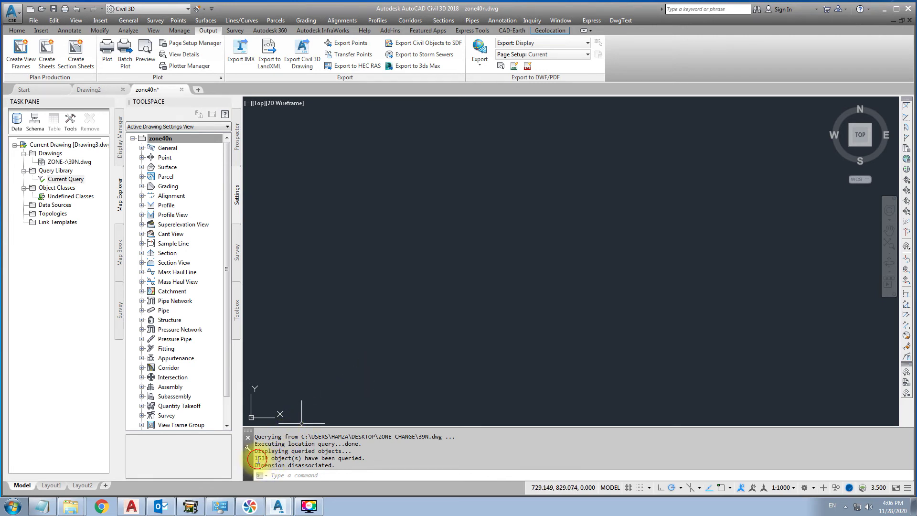
pyautogui.moveTo(256, 458); pyautogui.dragTo(358, 457)
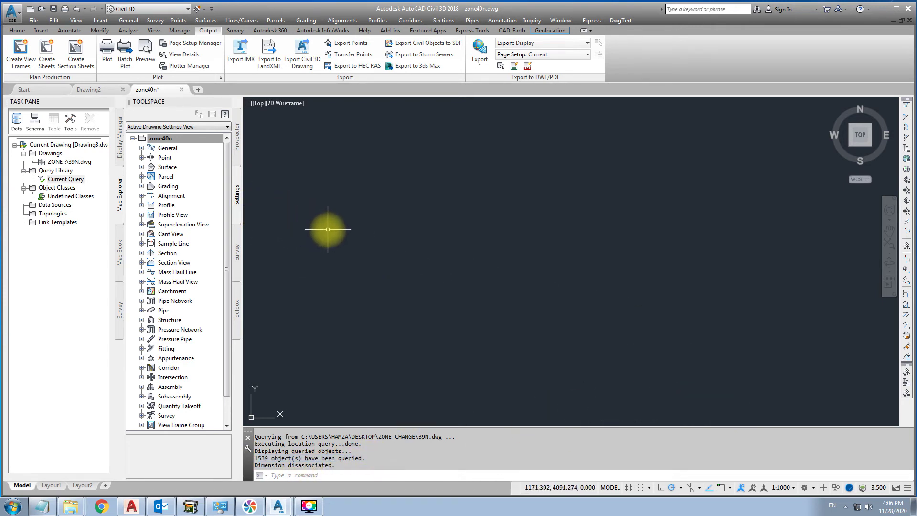
# Step: Zoom to extents with Z then E, cancelling the stray window selection
pyautogui.write('Z')
pyautogui.press('space')
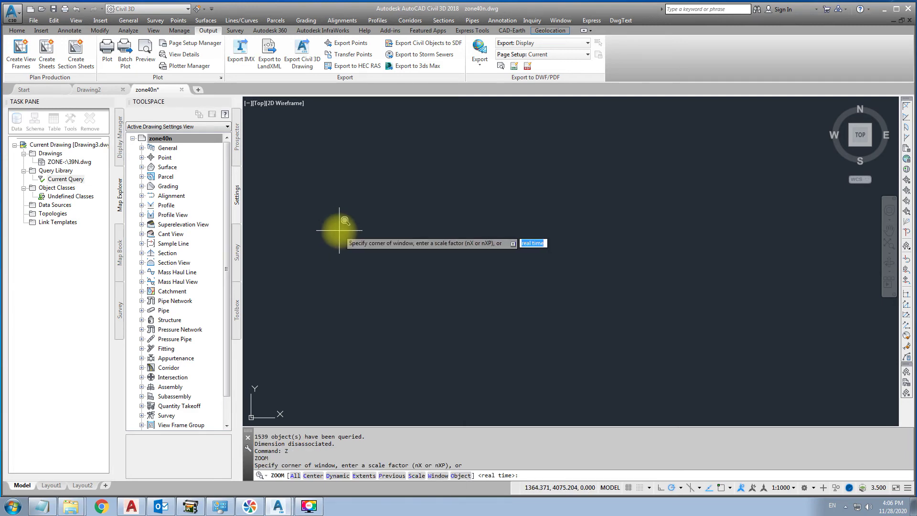
pyautogui.write('e')
pyautogui.press('space')
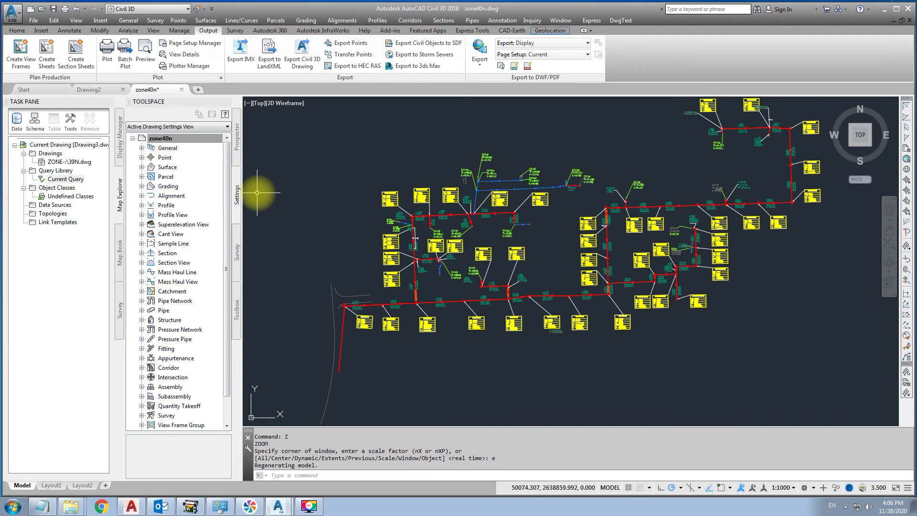
pyautogui.click(440, 201)
pyautogui.press('Escape')
pyautogui.press('Escape')
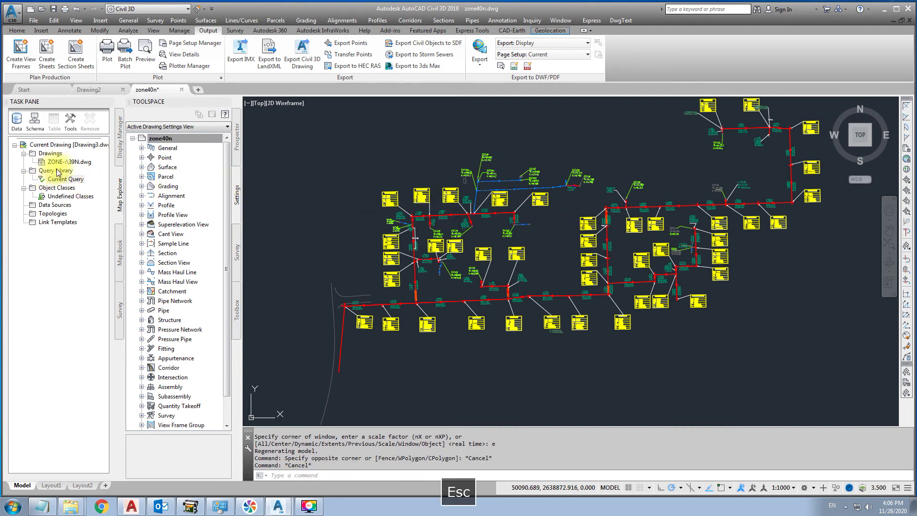
pyautogui.click(58, 156)
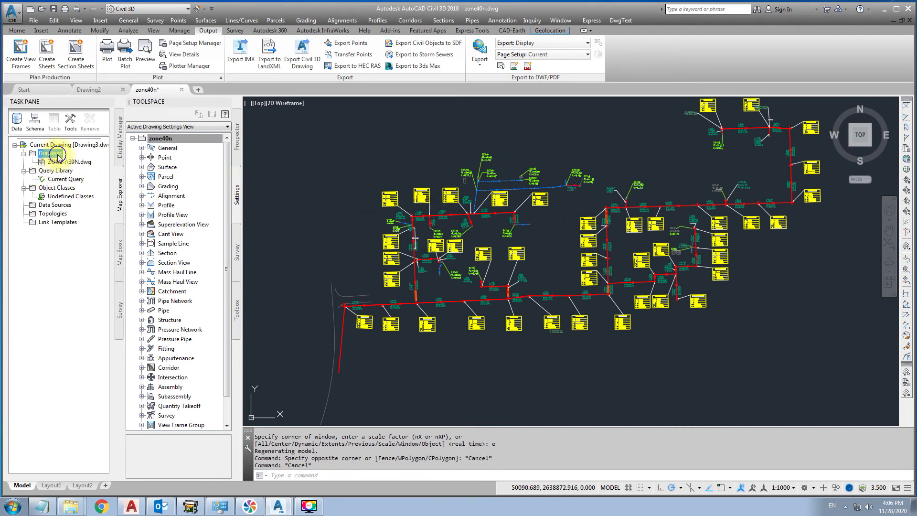
# Step: Detach 39N.dwg from the Drawings list in Map Explorer, keeping its queried pipe network in zone40n
pyautogui.rightClick(58, 155)
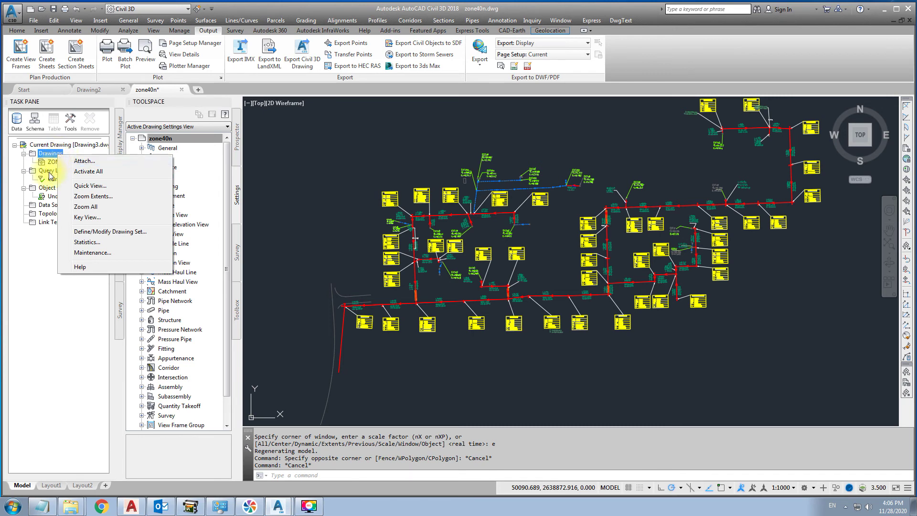
pyautogui.click(53, 162)
pyautogui.rightClick(56, 163)
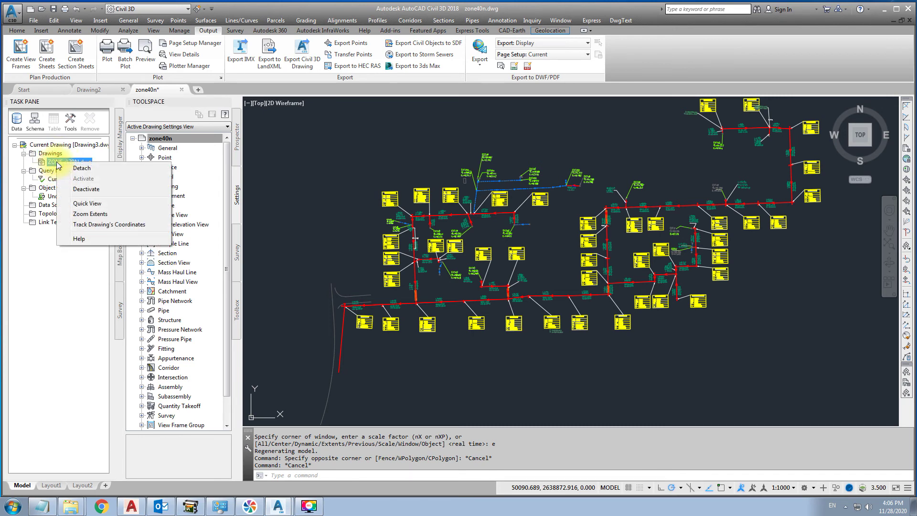
pyautogui.click(95, 168)
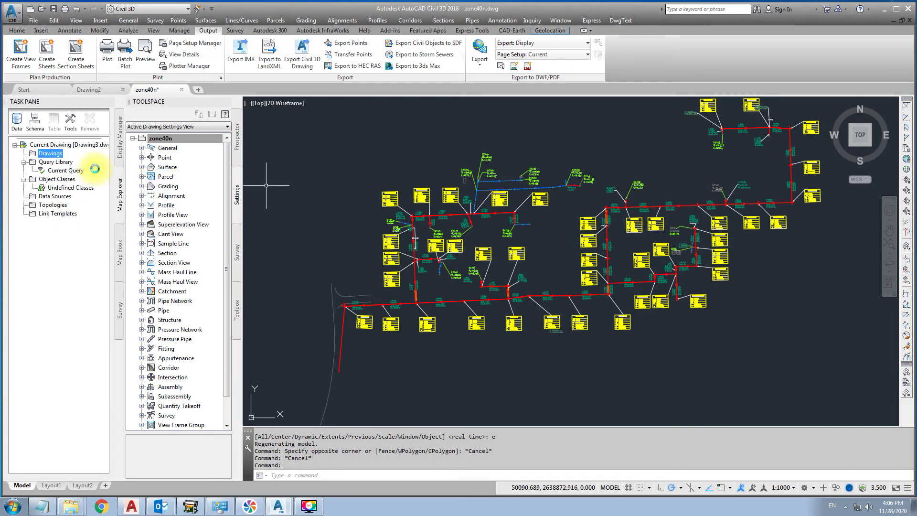
pyautogui.scroll(2, 526, 231)
pyautogui.scroll(-3, 522, 236)
pyautogui.scroll(8, 528, 260)
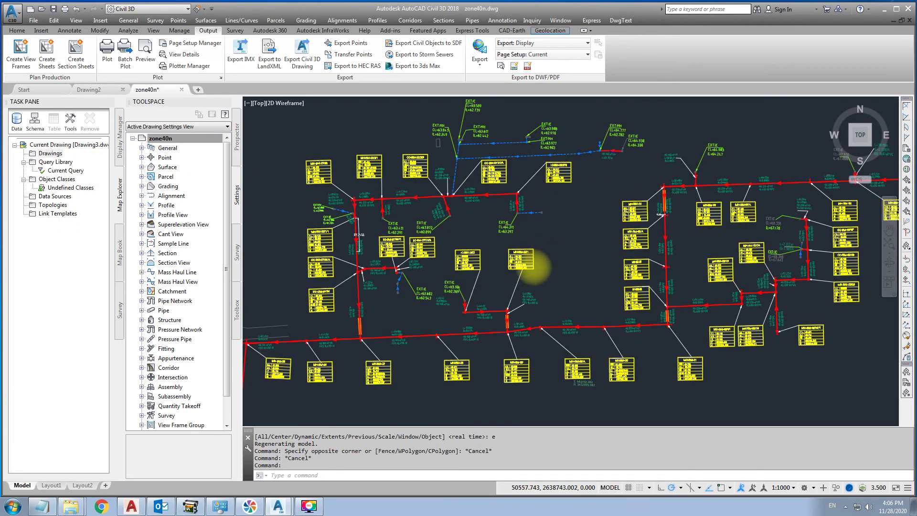
pyautogui.click(602, 252)
pyautogui.press('Escape')
pyautogui.press('Escape')
pyautogui.press('Escape')
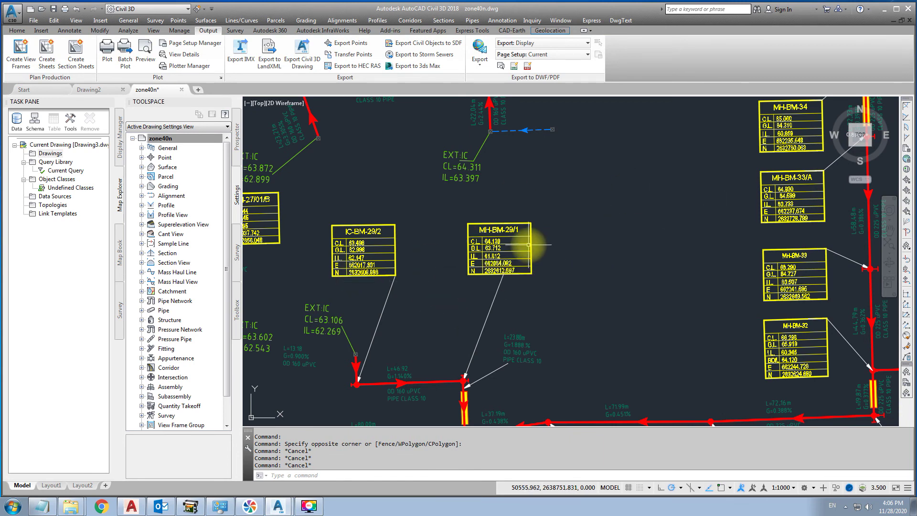
pyautogui.scroll(-5, 397, 259)
pyautogui.scroll(-2, 537, 248)
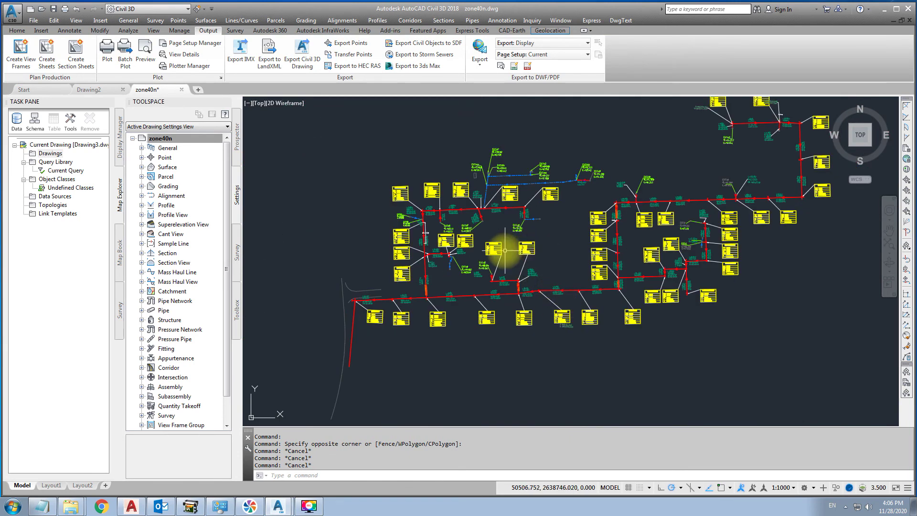